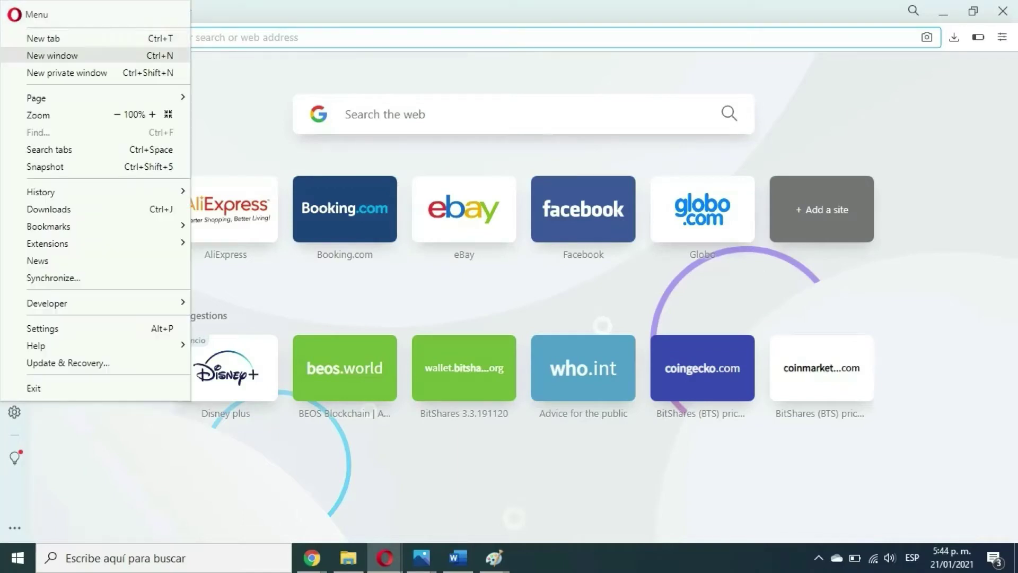
Open a private browser window and load dex.iobanker.com
left_click(67, 73)
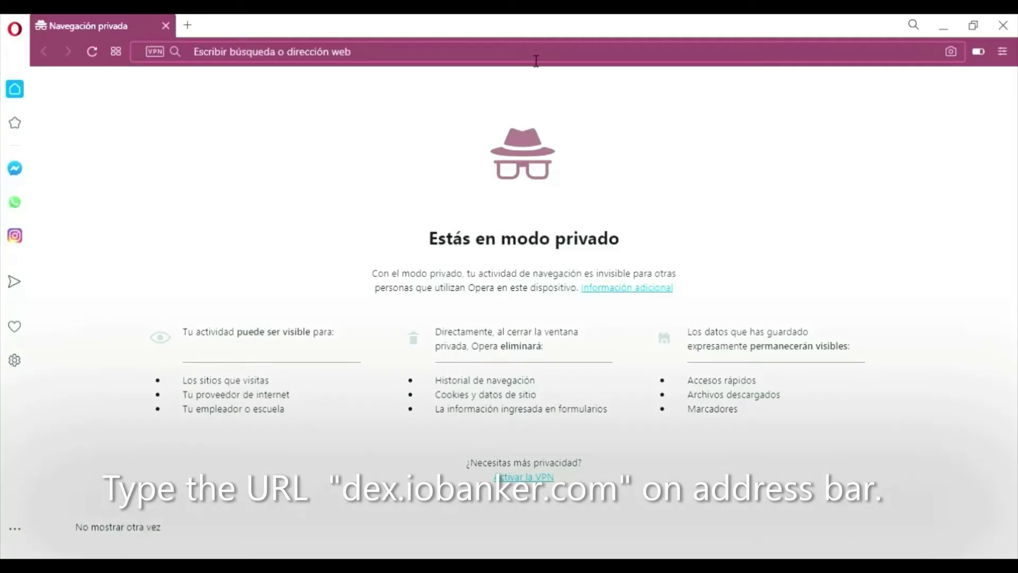
type("dex.iobanker.com")
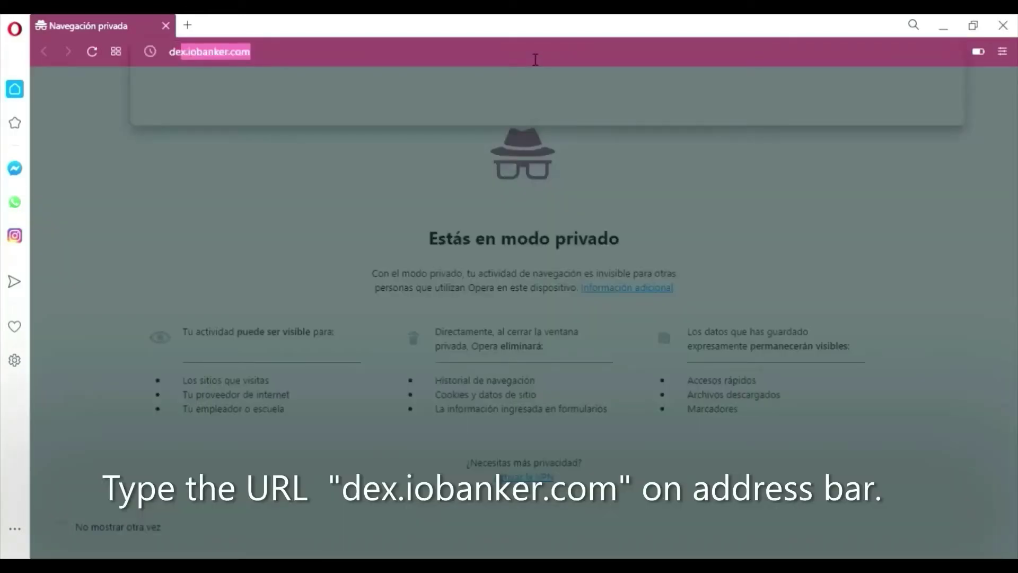
key("Return")
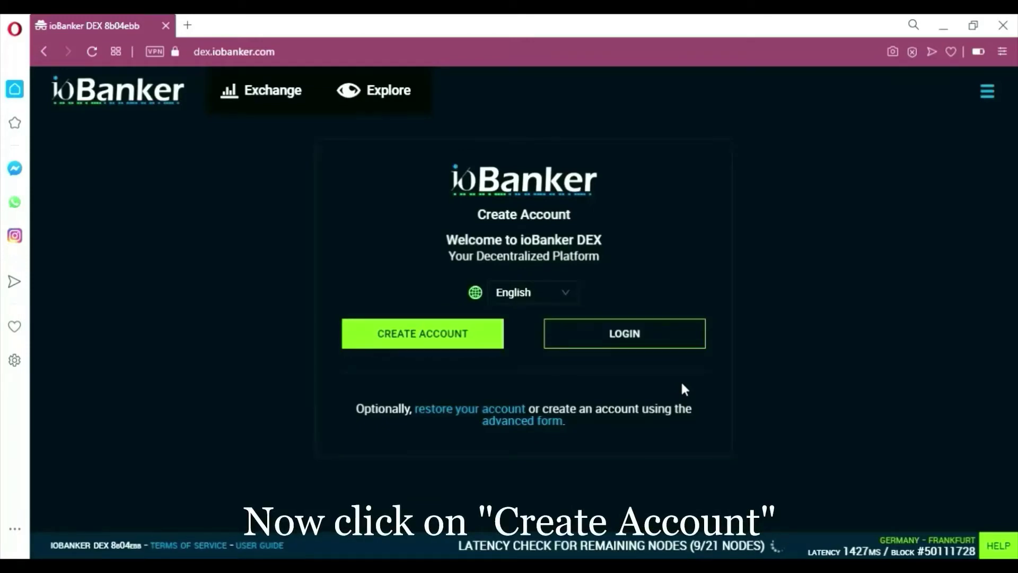
Start creating an account and switch to the advanced form for a local wallet
left_click(472, 340)
scroll(469, 337, "down", 5)
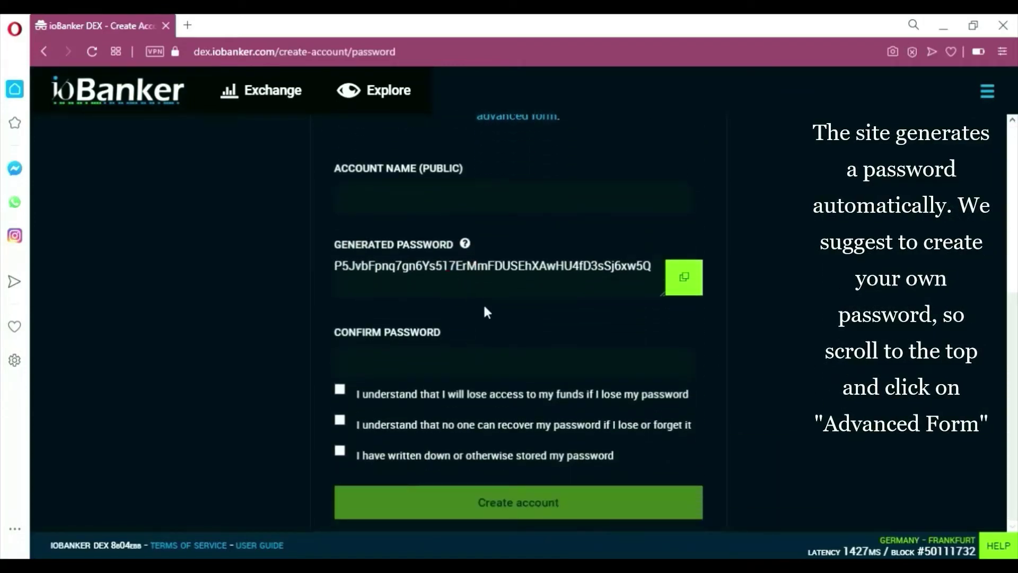
scroll(484, 313, "up", 1)
scroll(488, 302, "up", 1)
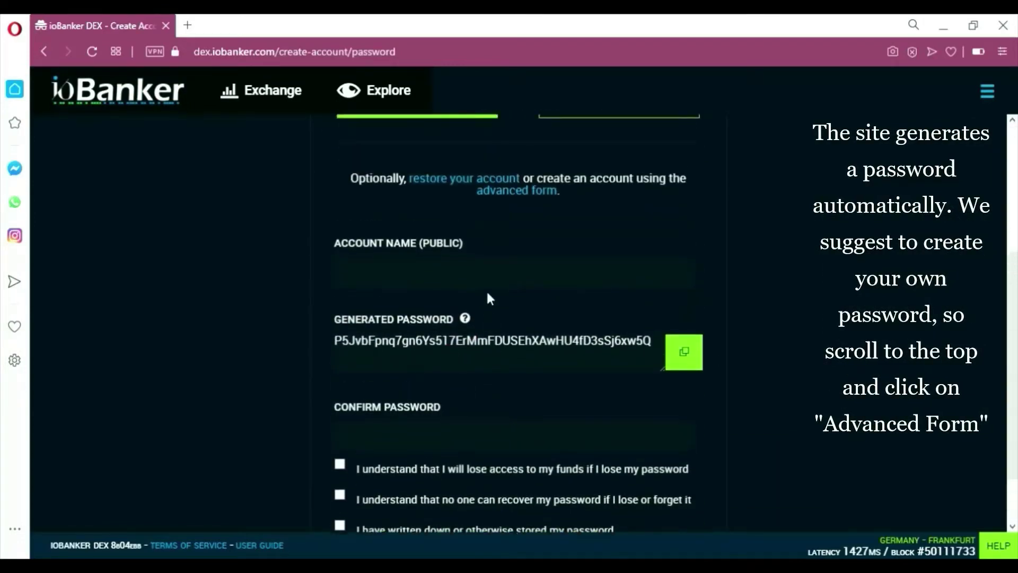
left_click(517, 190)
scroll(580, 361, "down", 2)
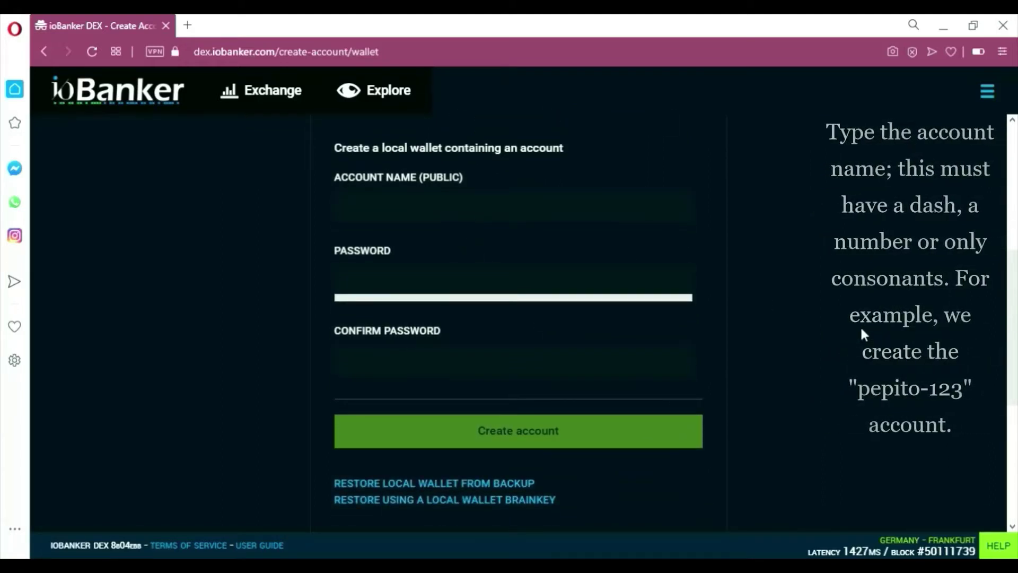
Enter pepito-12 as the public account name of the local wallet
type("pepito")
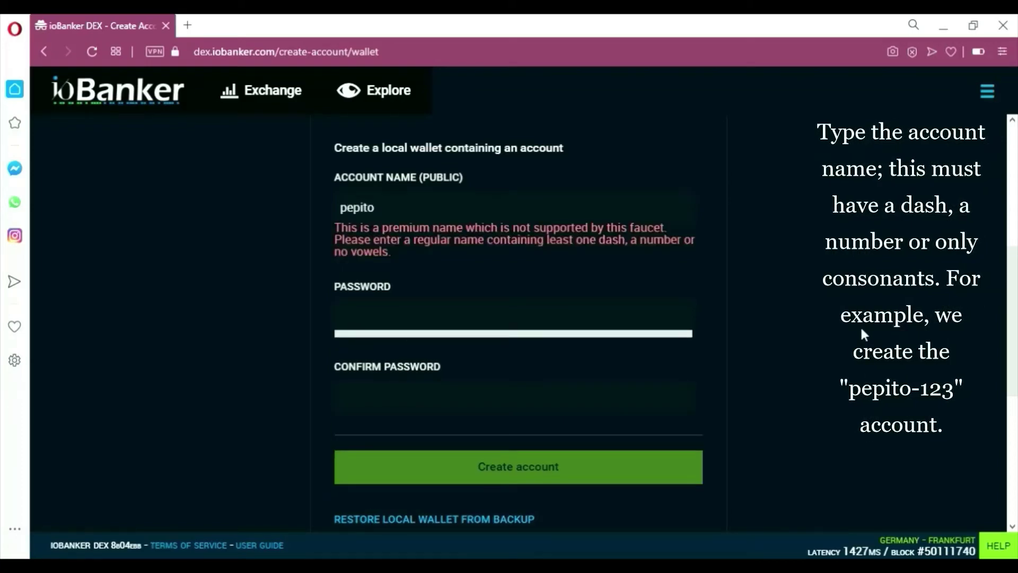
type("-123")
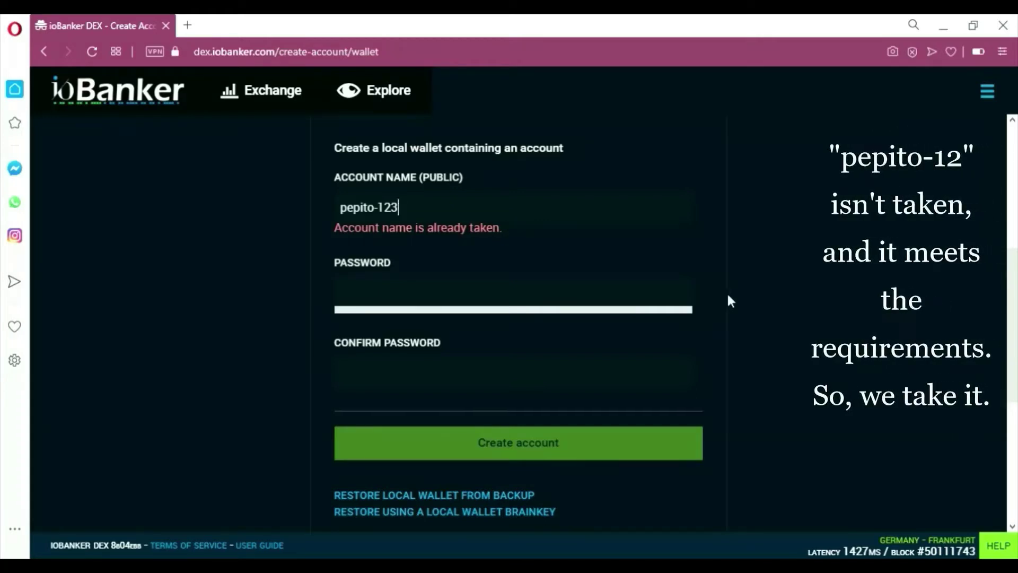
key("BackSpace")
Enter the account password and repeat it in the confirmation field
left_click(647, 282)
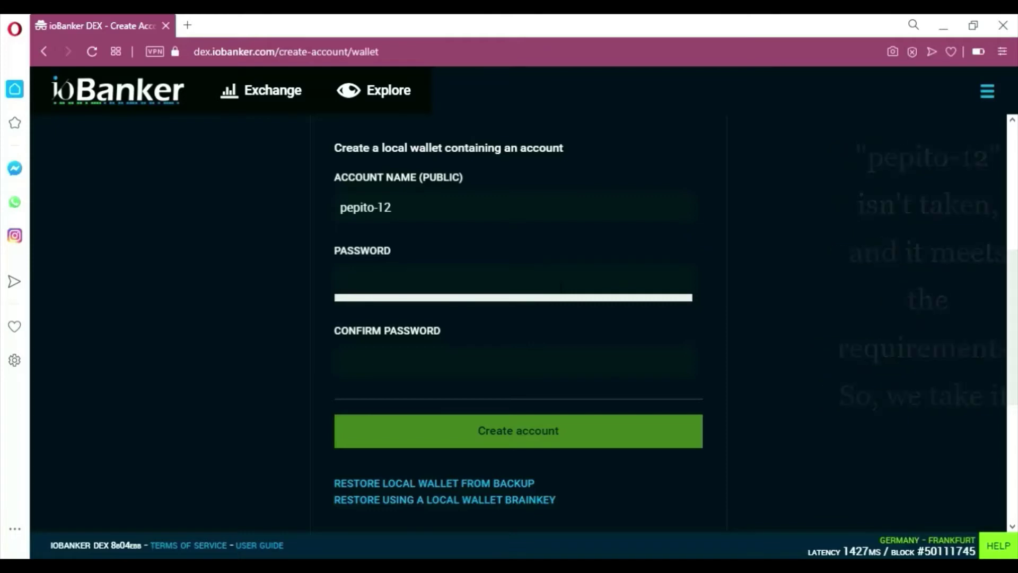
type("a")
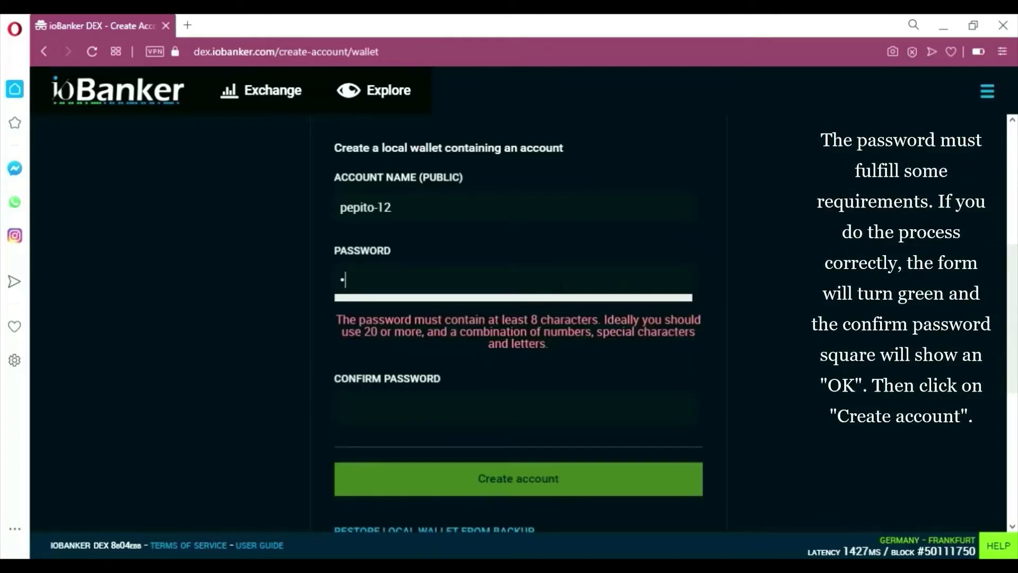
type("aaaa")
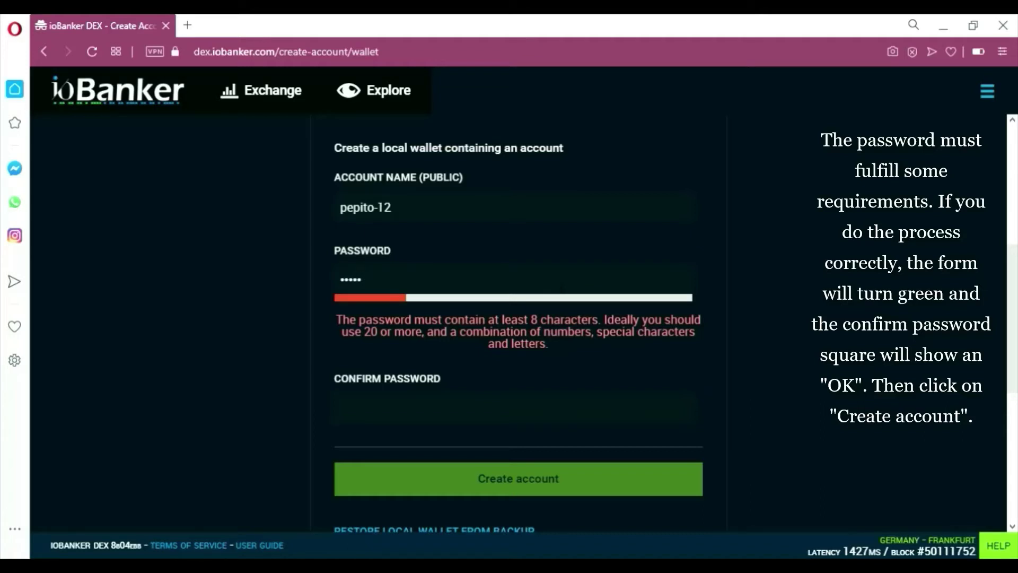
type("aaaa")
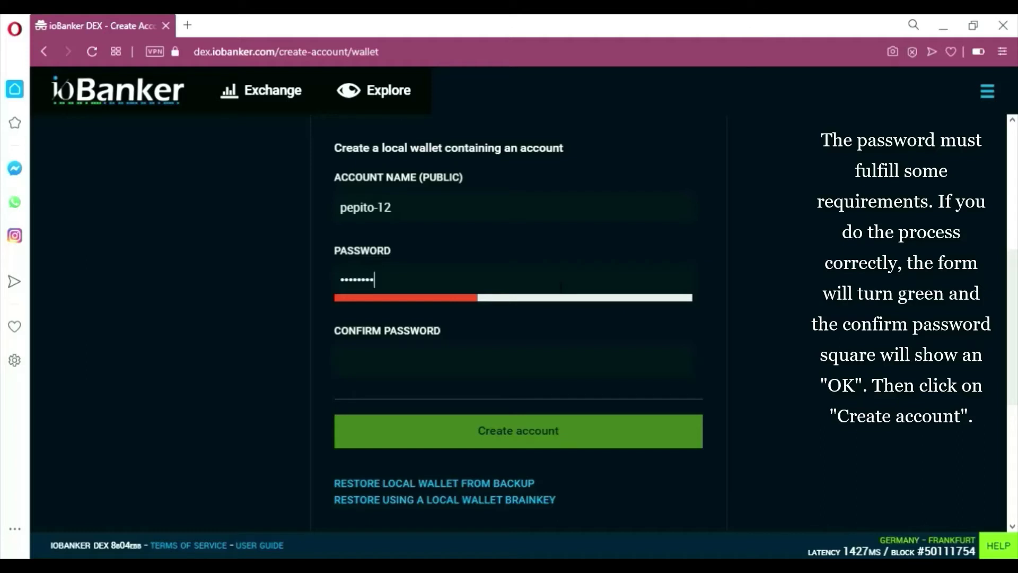
type("aa")
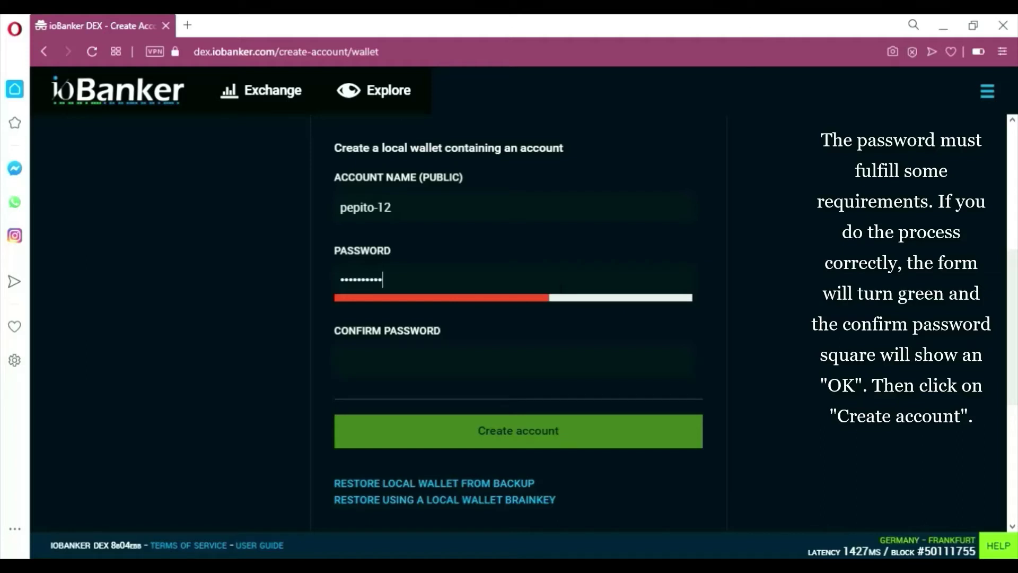
type("aa")
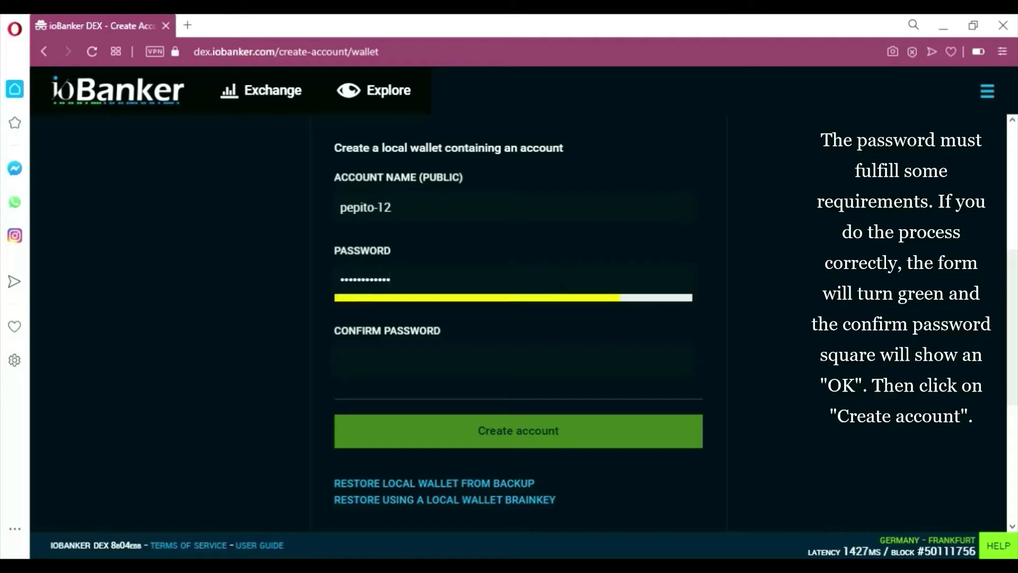
type("aaaa")
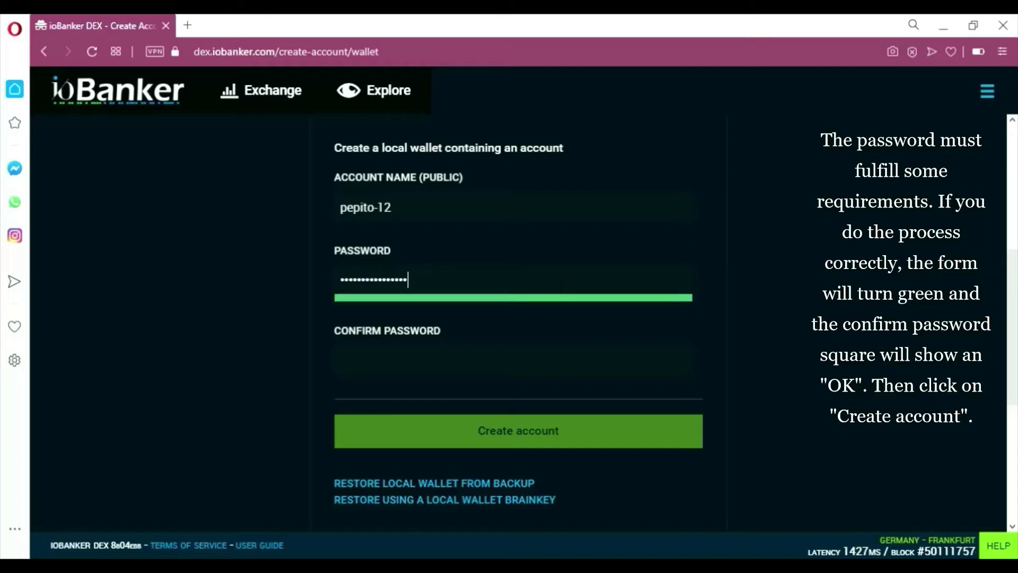
key("Tab")
type("aa")
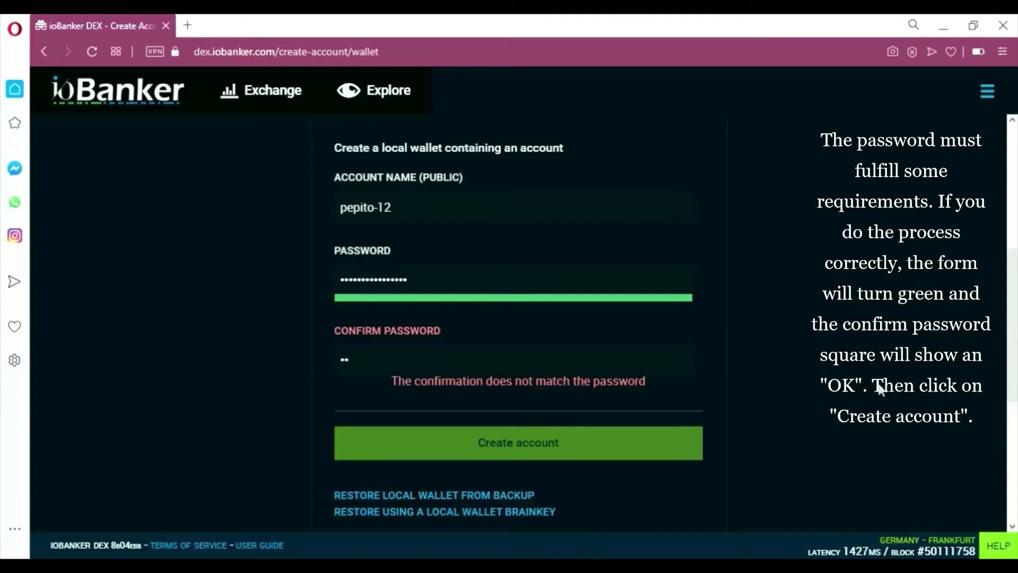
type("aaaaaaaaaaaaaa")
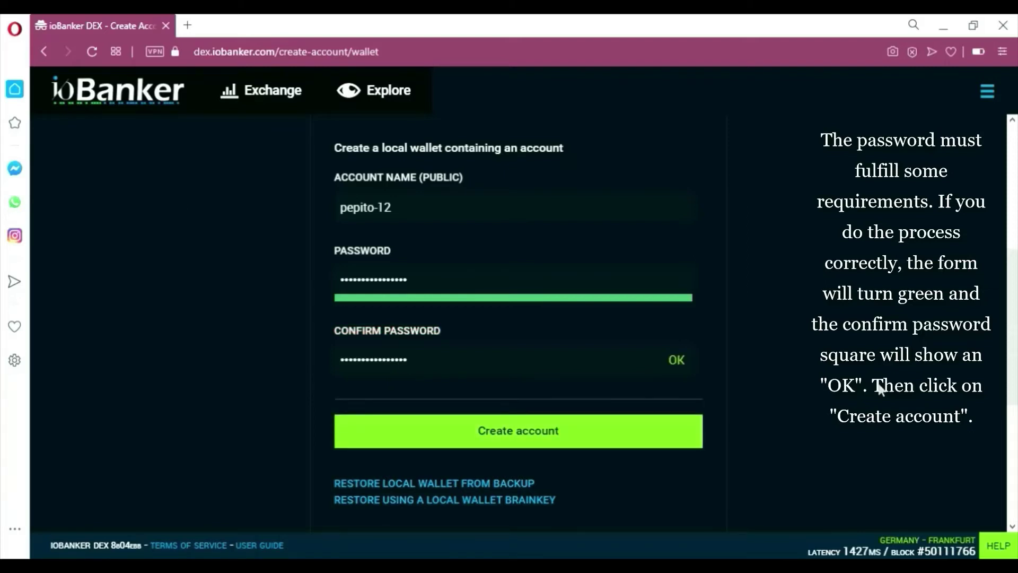
Submit the completed form to create the local wallet account
left_click(560, 431)
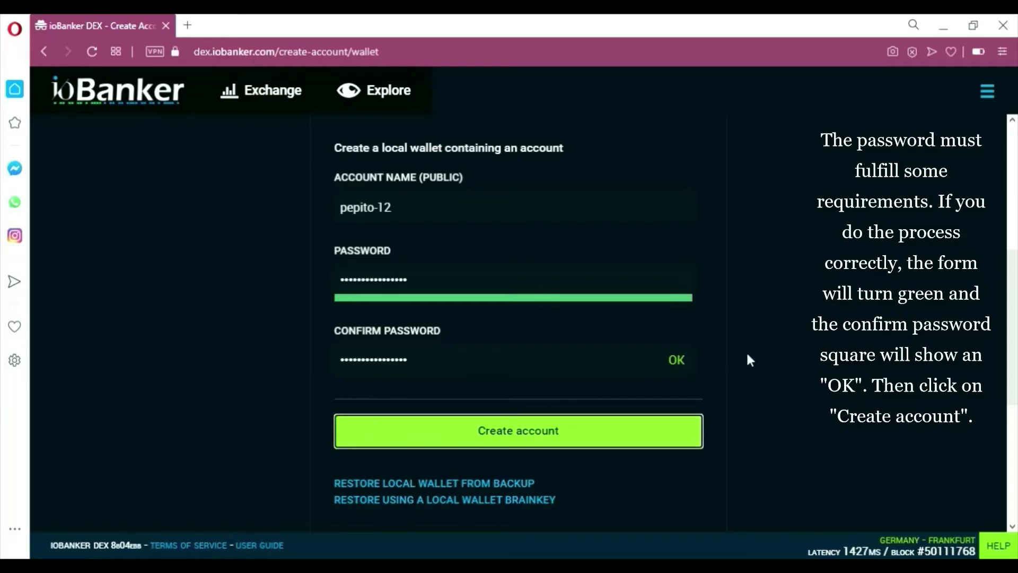
scroll(557, 395, "down", 1)
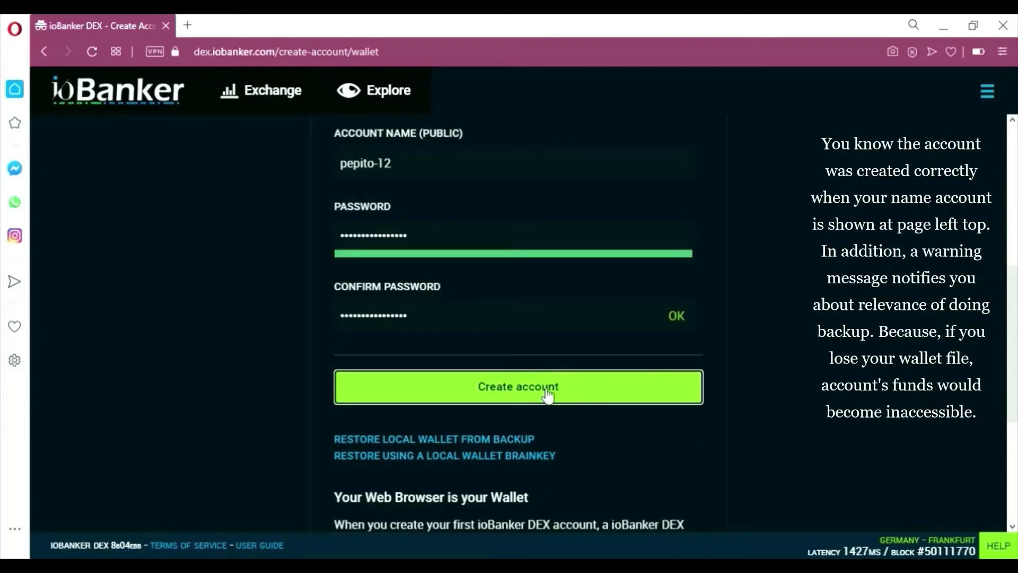
left_click(557, 395)
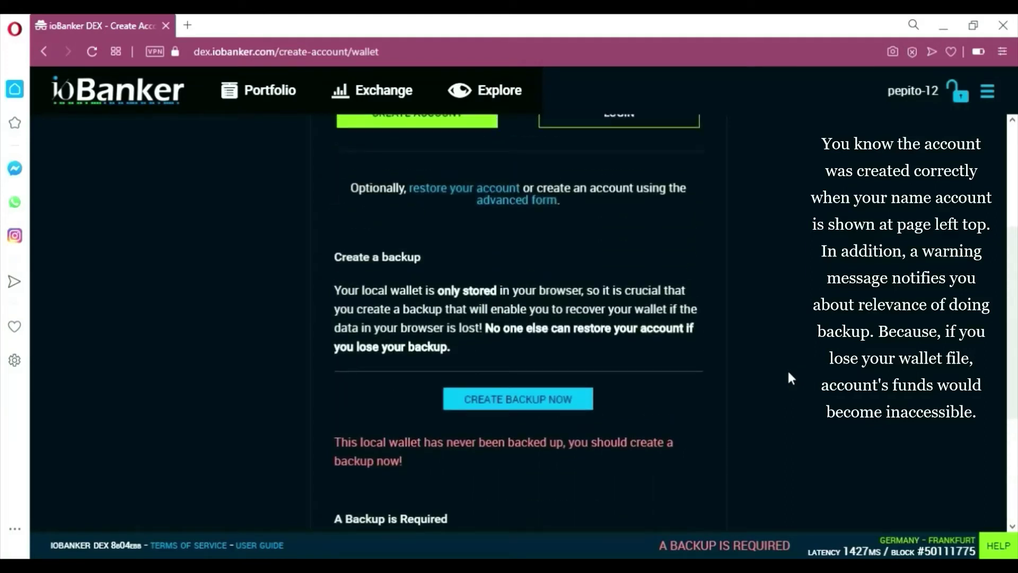
Create a backup of the local wallet and download the file bts_default_20200729.bin
scroll(787, 368, "down", 2)
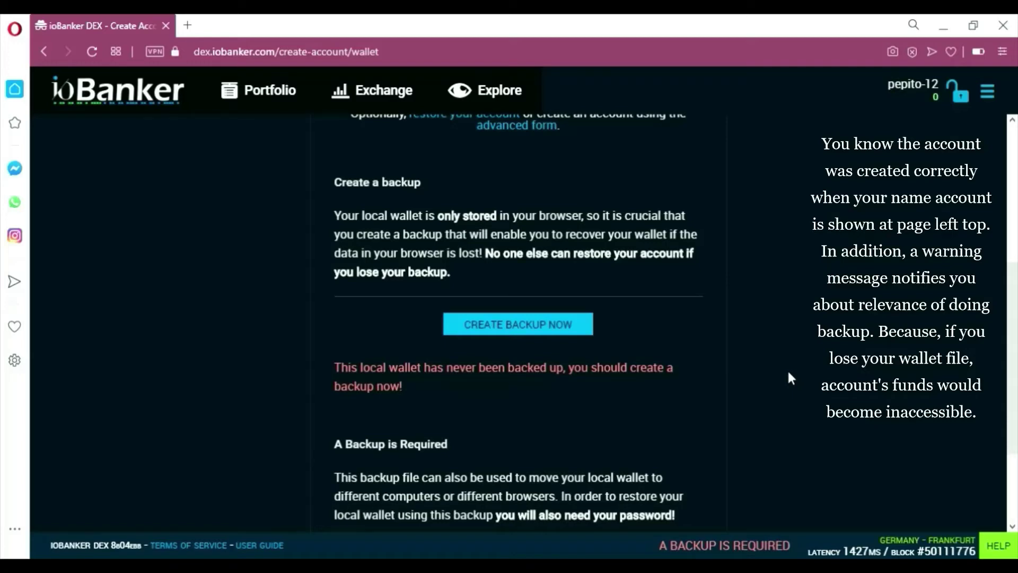
scroll(550, 386, "down", 3)
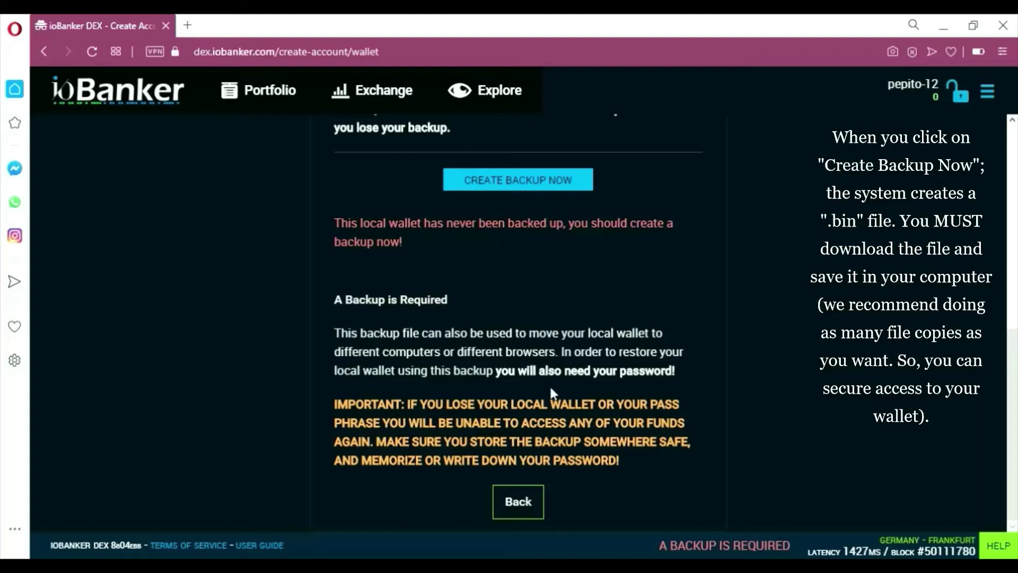
scroll(551, 388, "up", 2)
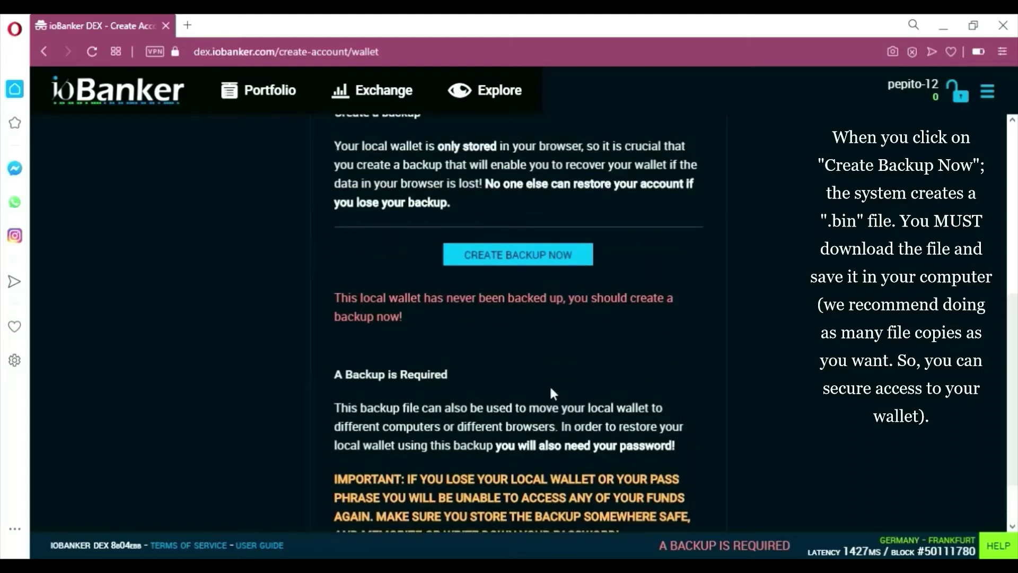
scroll(550, 389, "up", 2)
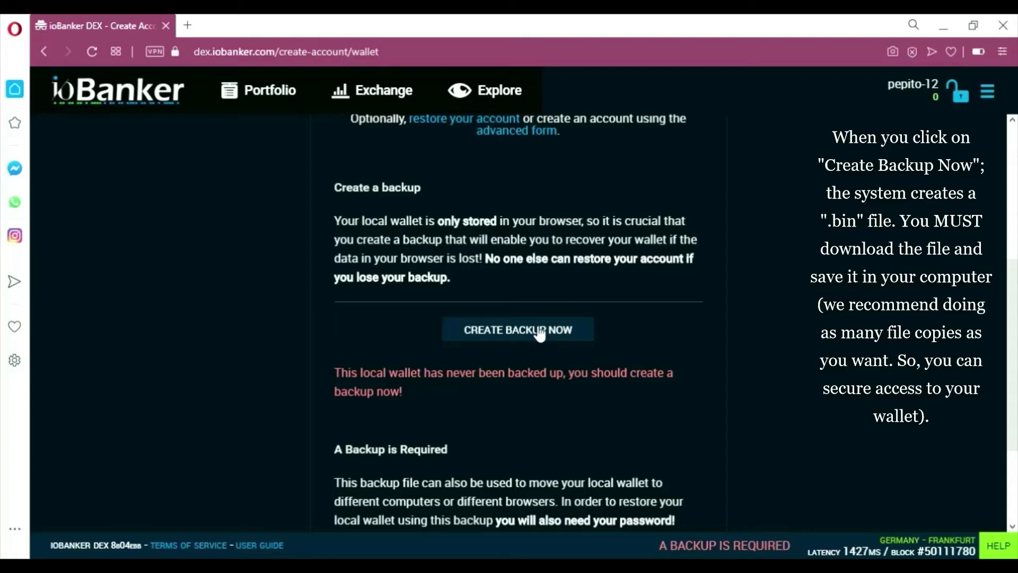
left_click(540, 334)
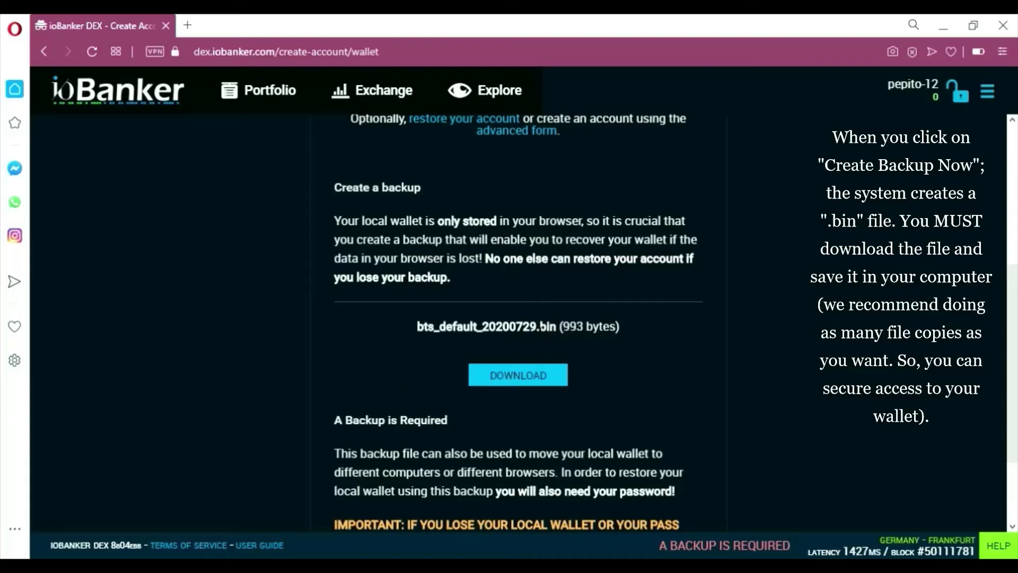
left_click(559, 377)
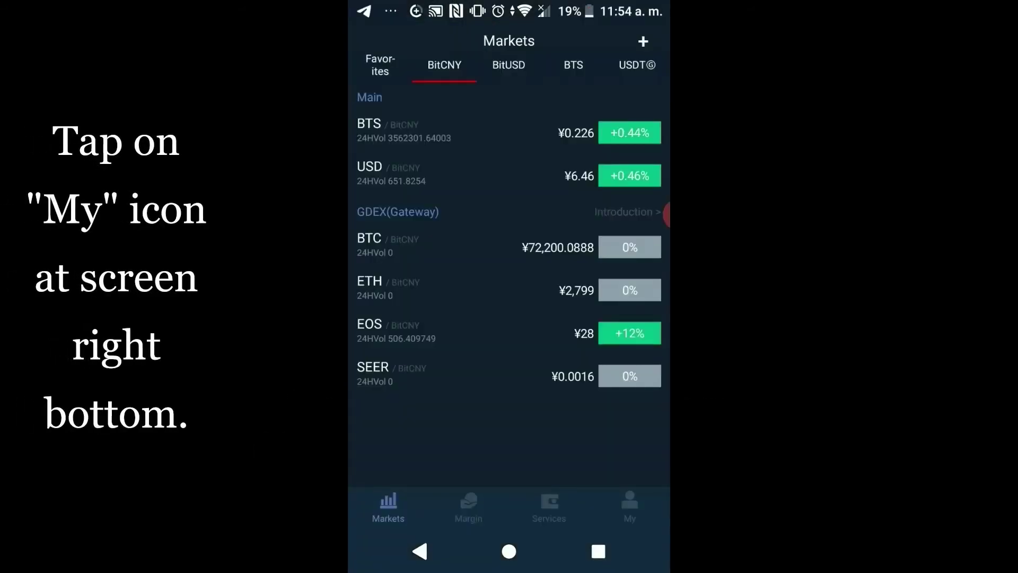
Switch to the BTS++ mobile app and open the wallet-file login from account management
left_click(629, 506)
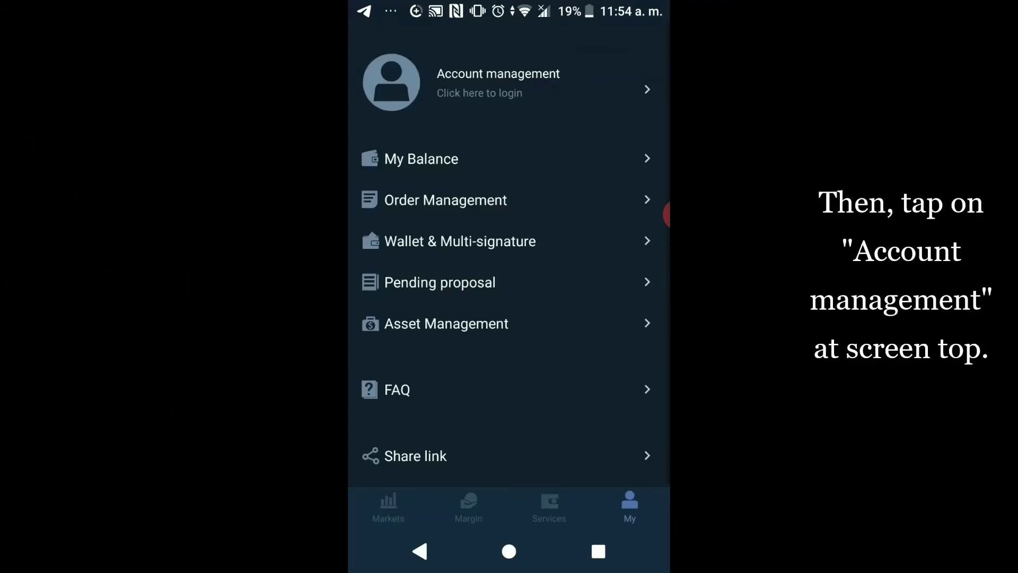
left_click(498, 82)
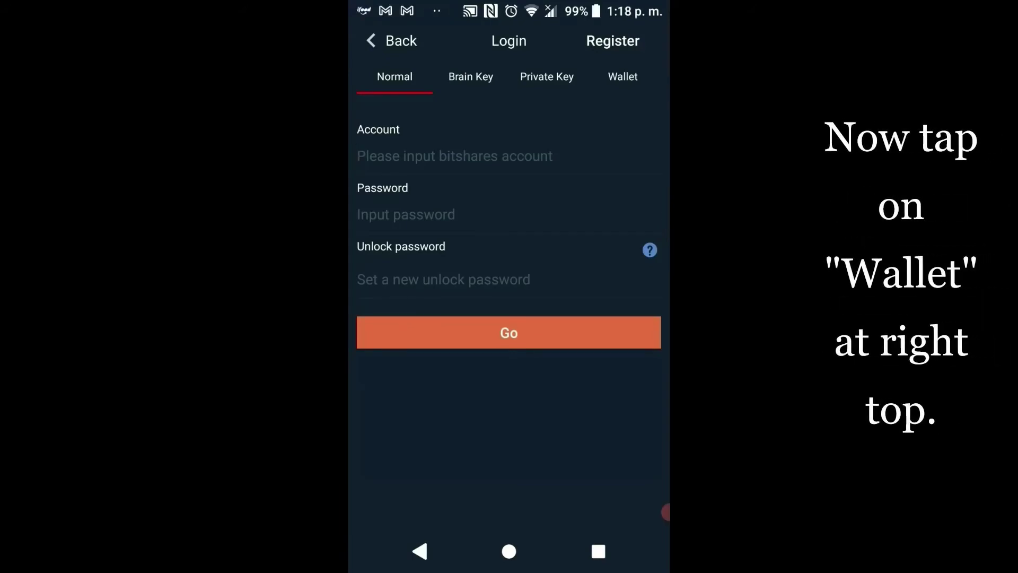
left_click(622, 77)
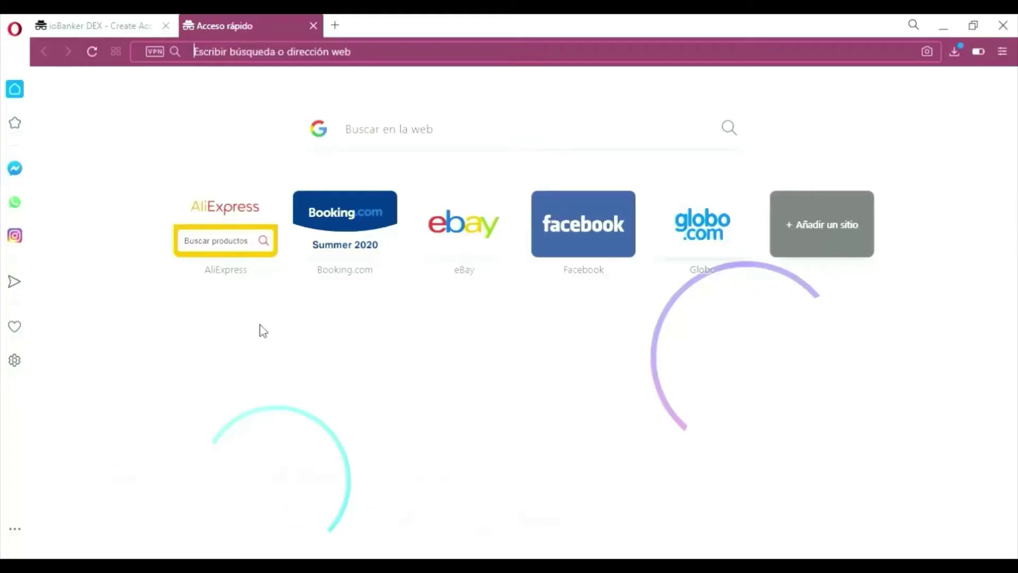
Switch to the computer's Opera browser and load the wallet import page at 192.168.1.53:9999
type("1")
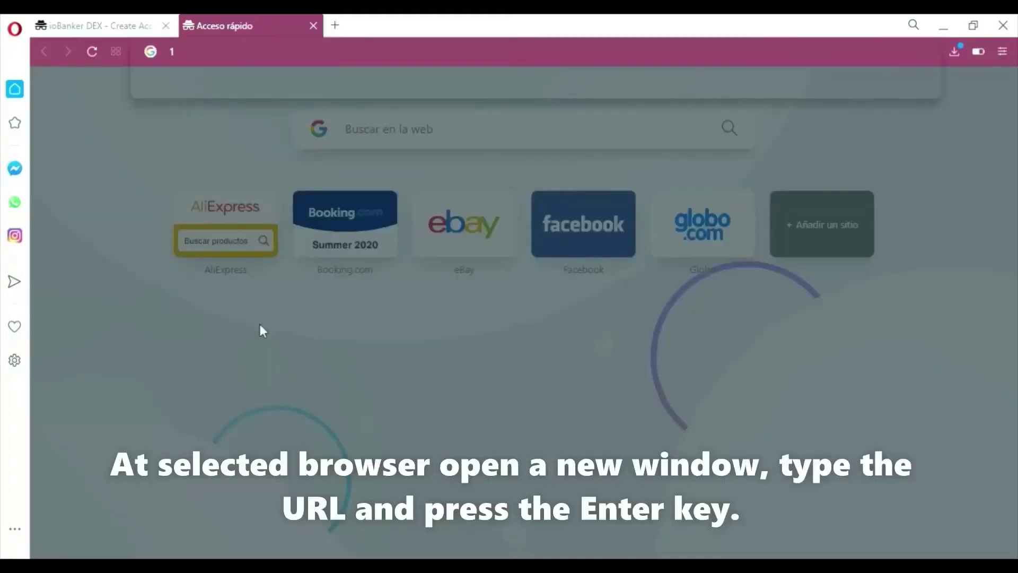
type("92.168.1.53")
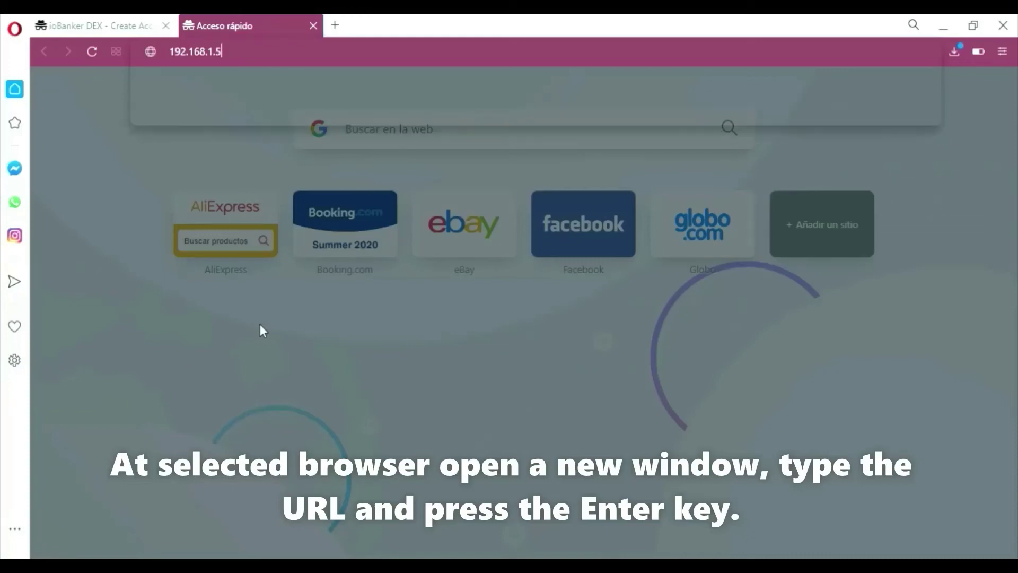
type(":9999")
key("Return")
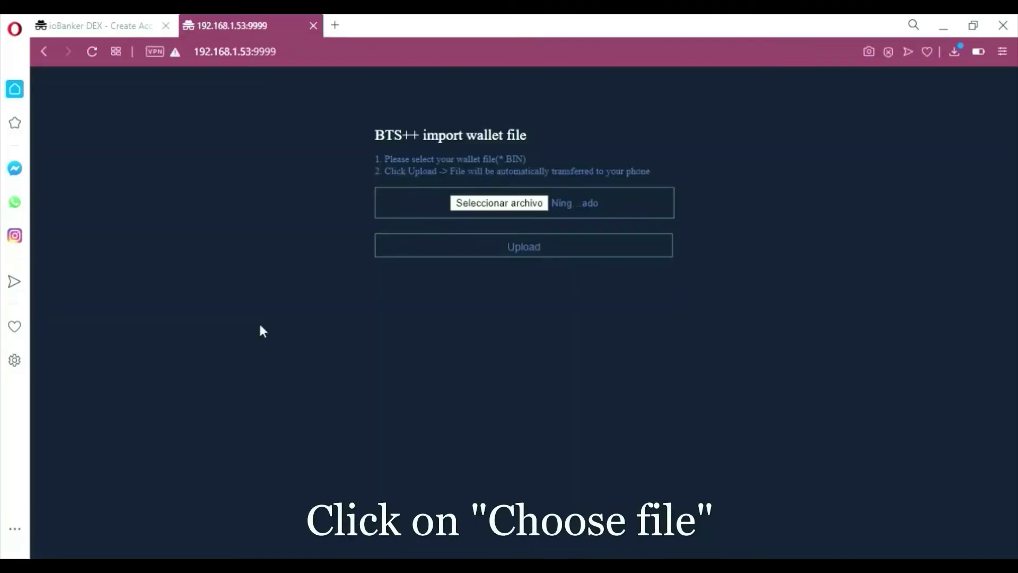
Choose the wallet backup file bts_default_20200729.bin and upload it to the phone
left_click(504, 210)
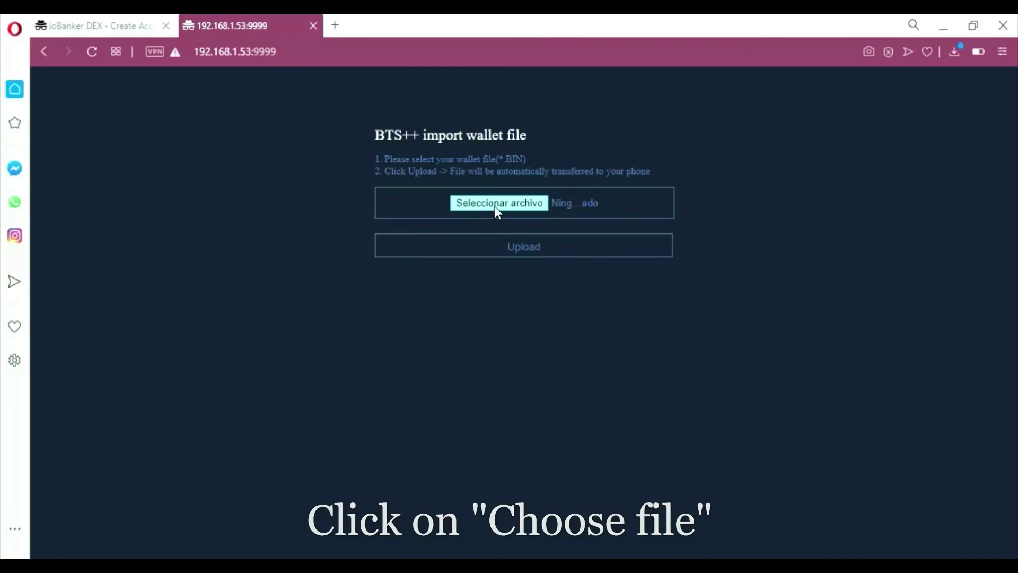
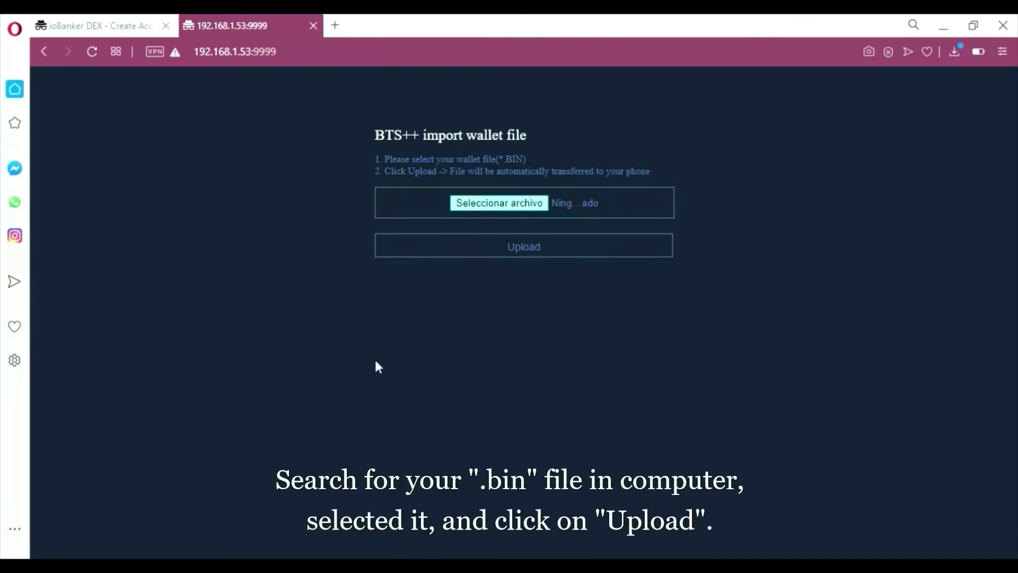
left_click(387, 353)
left_click(577, 241)
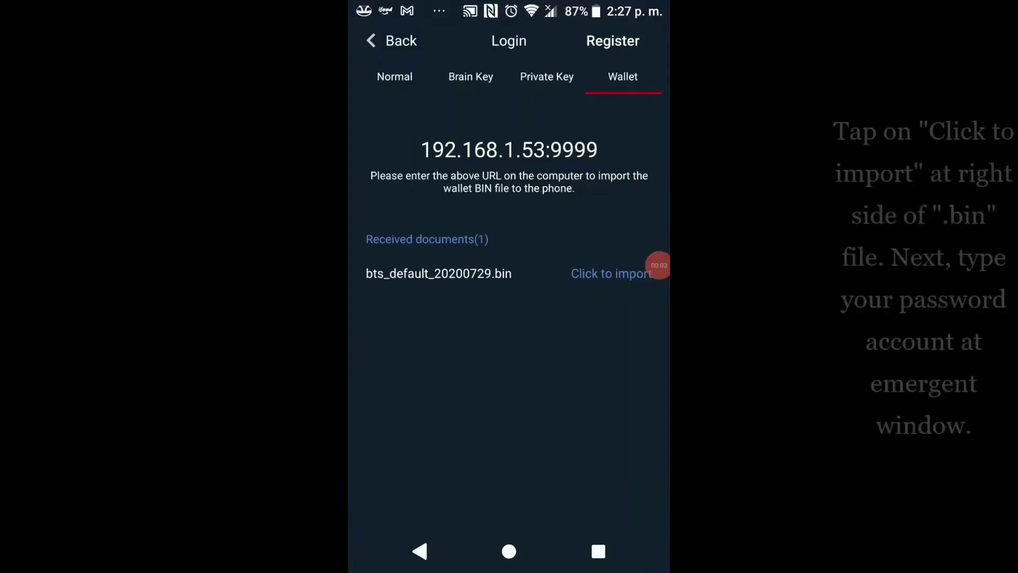
In the BTS++ mobile app, import the received file bts_default_20200729.bin using the wallet password
left_click(609, 273)
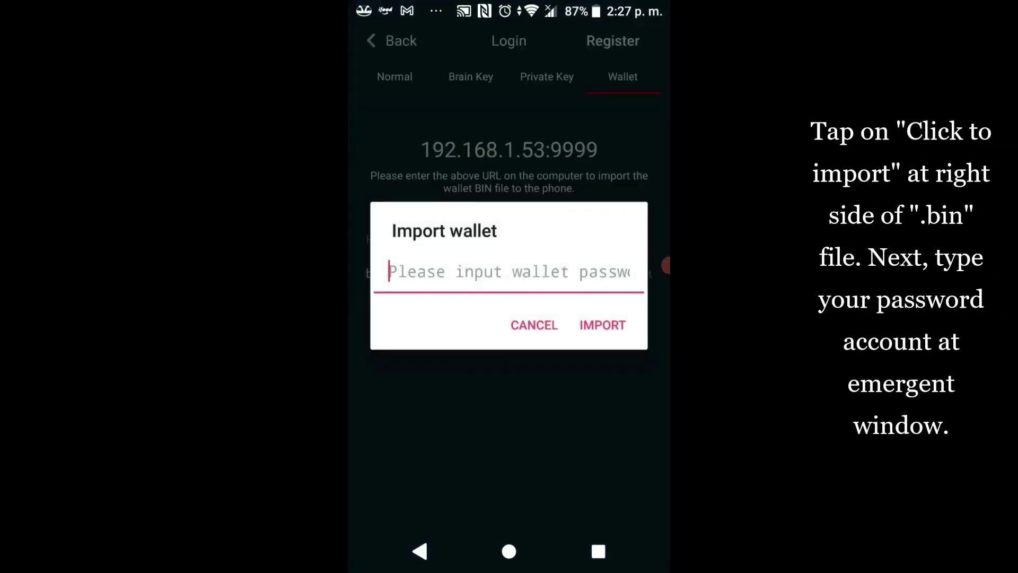
left_click(509, 271)
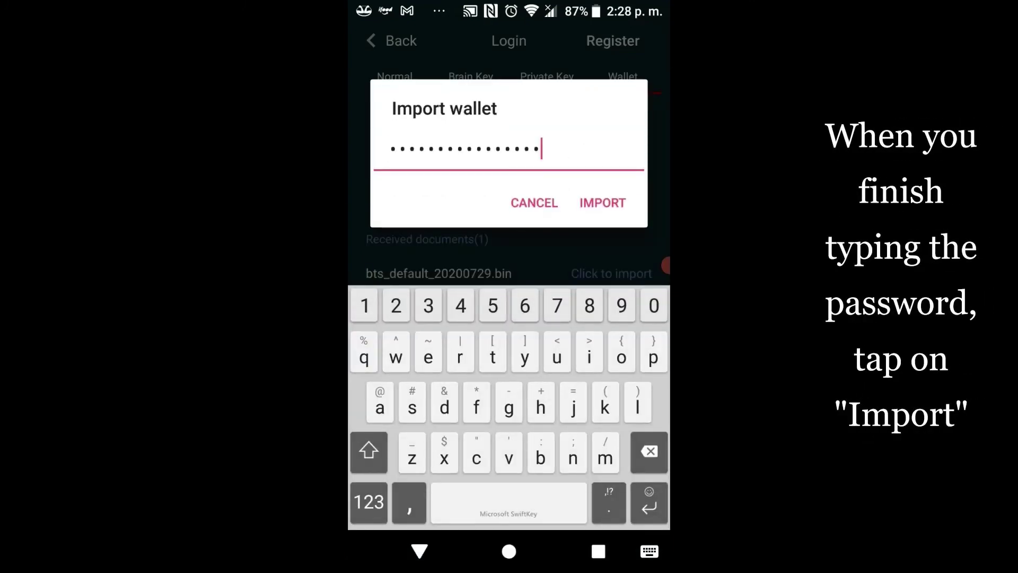
left_click(602, 202)
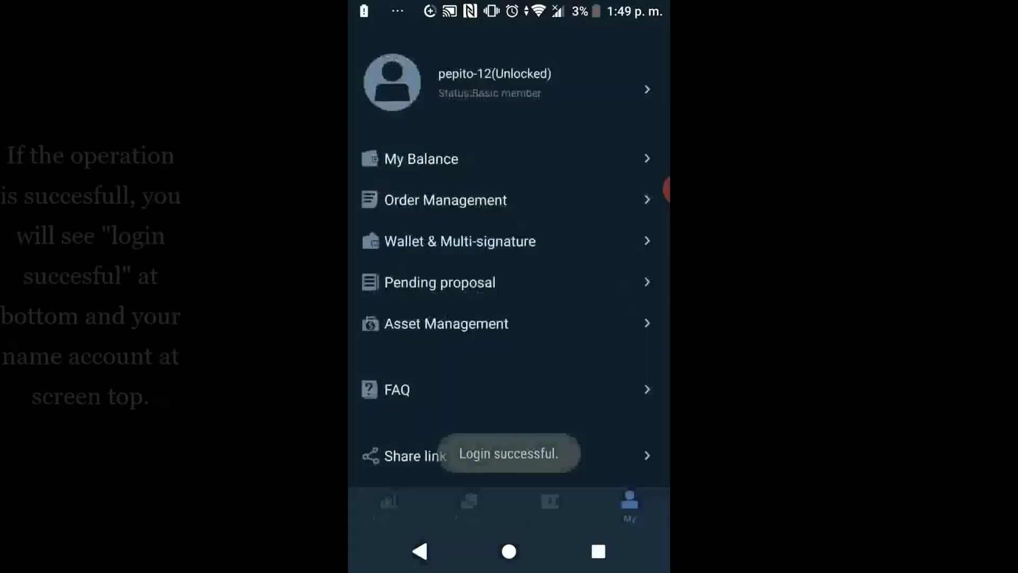